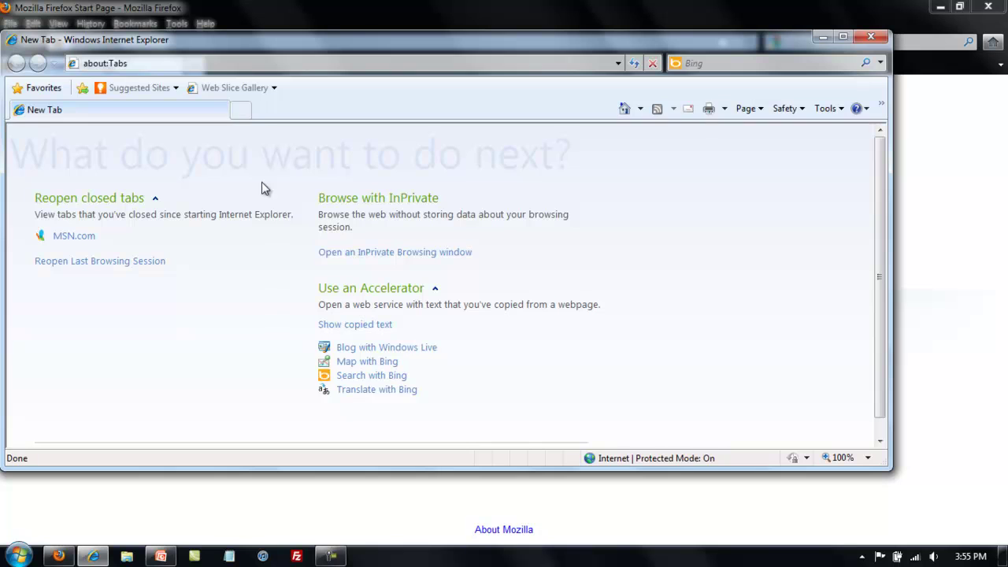
pyautogui.click(337, 63)
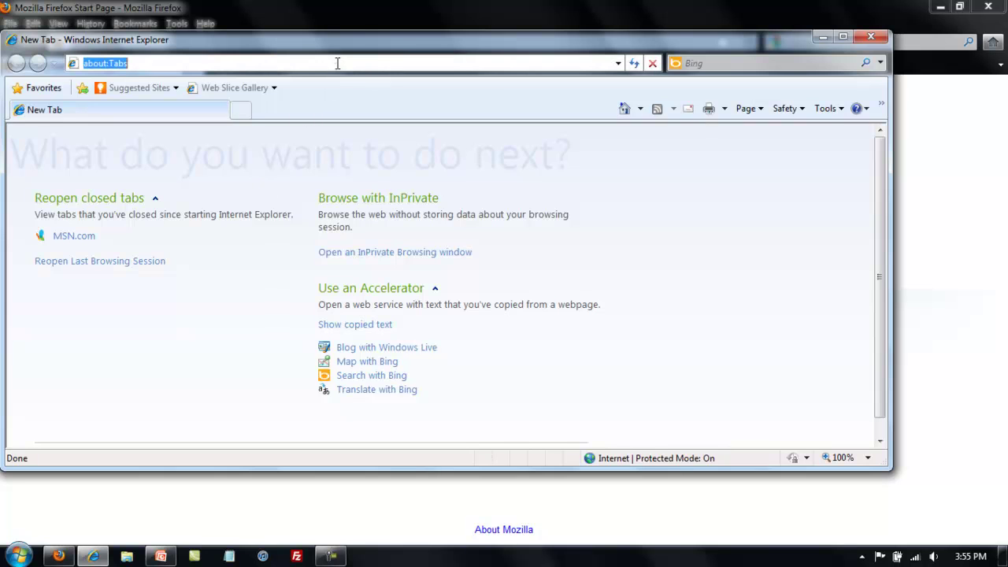
pyautogui.write('www.evernote.co')
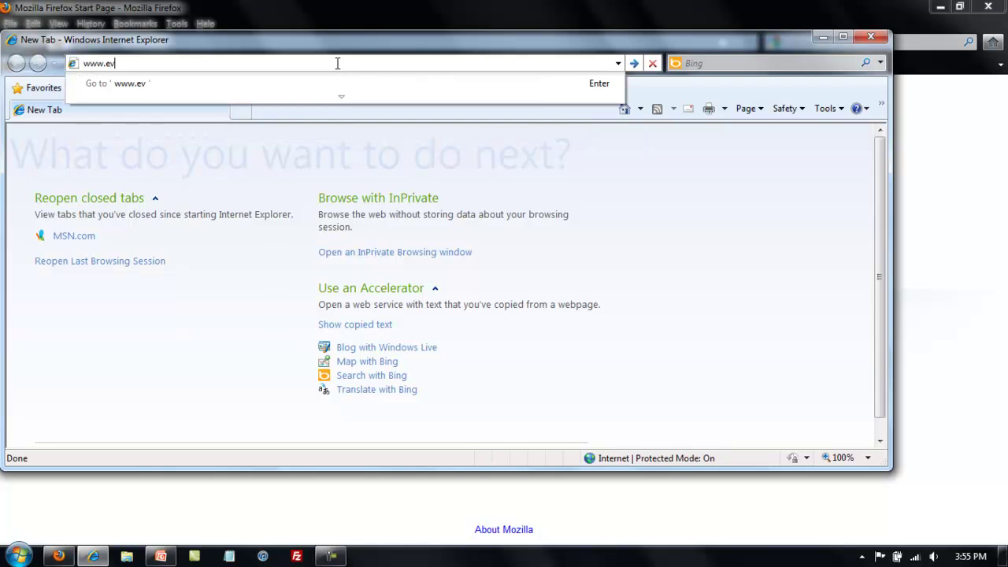
pyautogui.write('m')
pyautogui.press('Return')
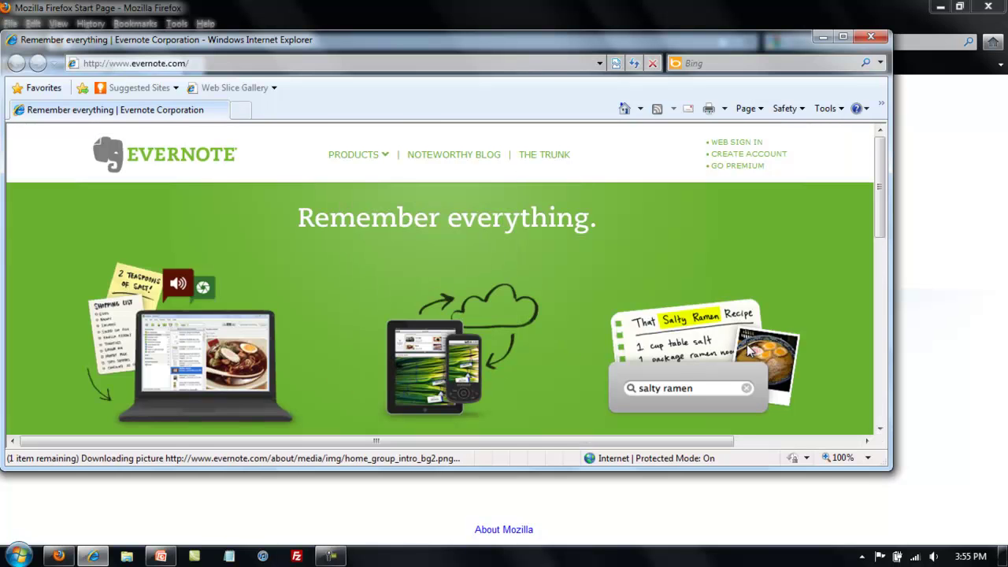
pyautogui.moveTo(890, 469); pyautogui.dragTo(909, 491)
# - Open the Evernote product page and request the Get Evernote for Windows download
pyautogui.moveTo(391, 158)
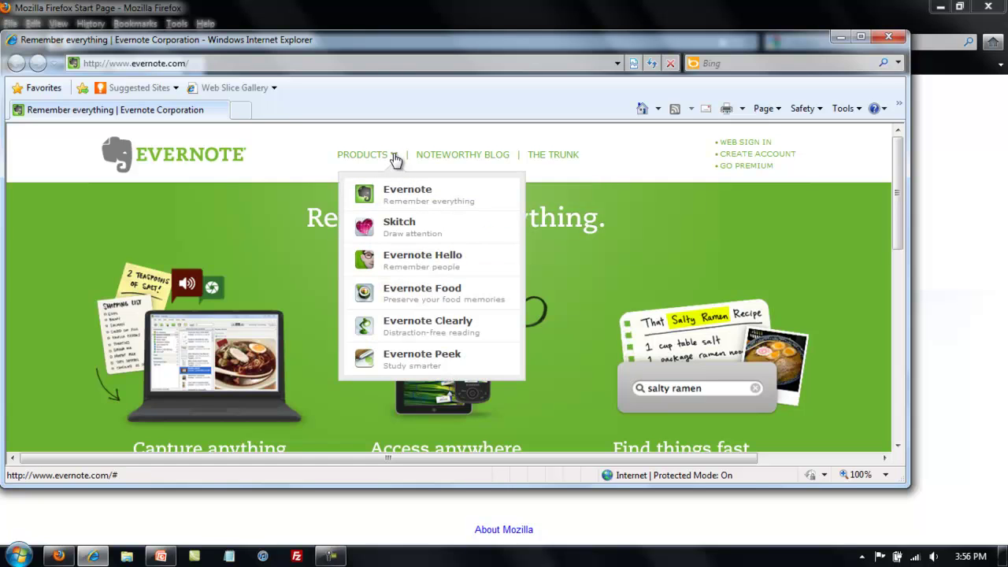
pyautogui.click(408, 194)
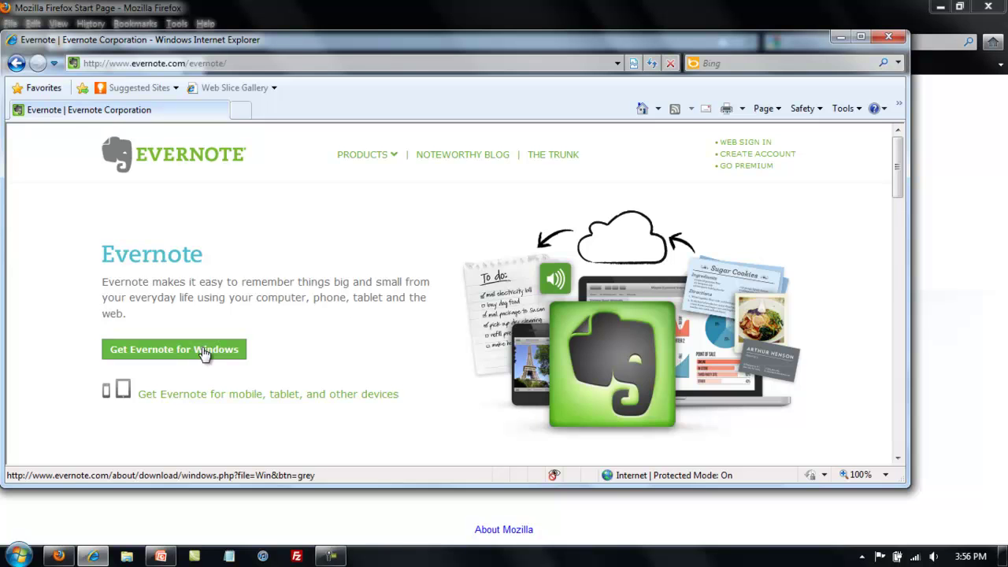
pyautogui.click(203, 356)
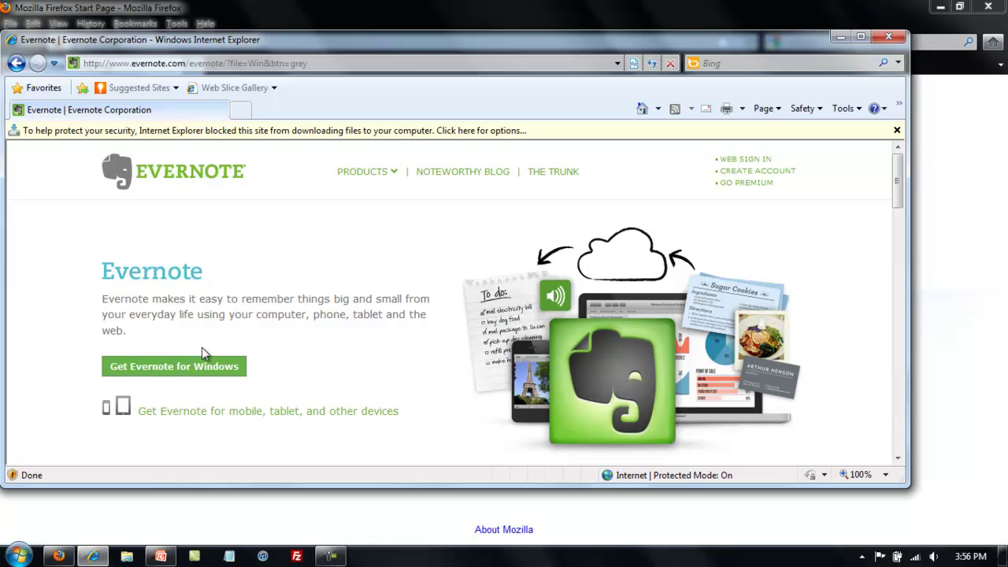
# - Allow the blocked Evernote installer download, set it to Run, and bring Firefox forward
pyautogui.click(453, 135)
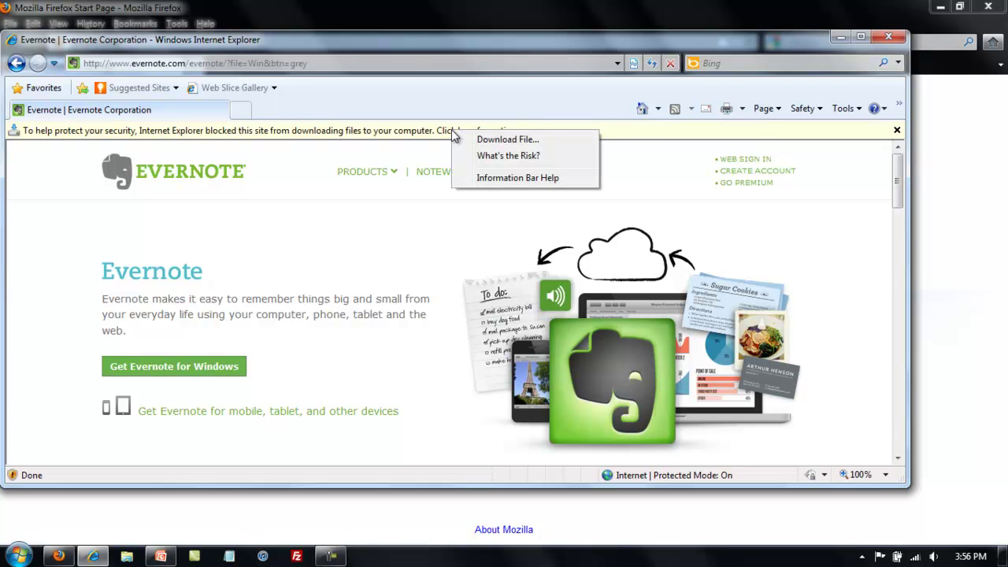
pyautogui.click(504, 147)
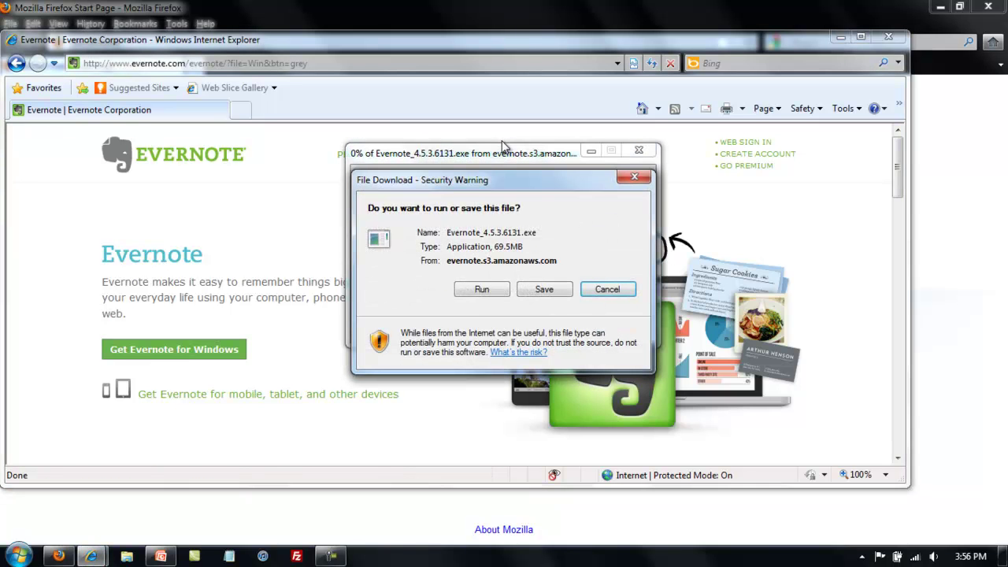
pyautogui.click(486, 291)
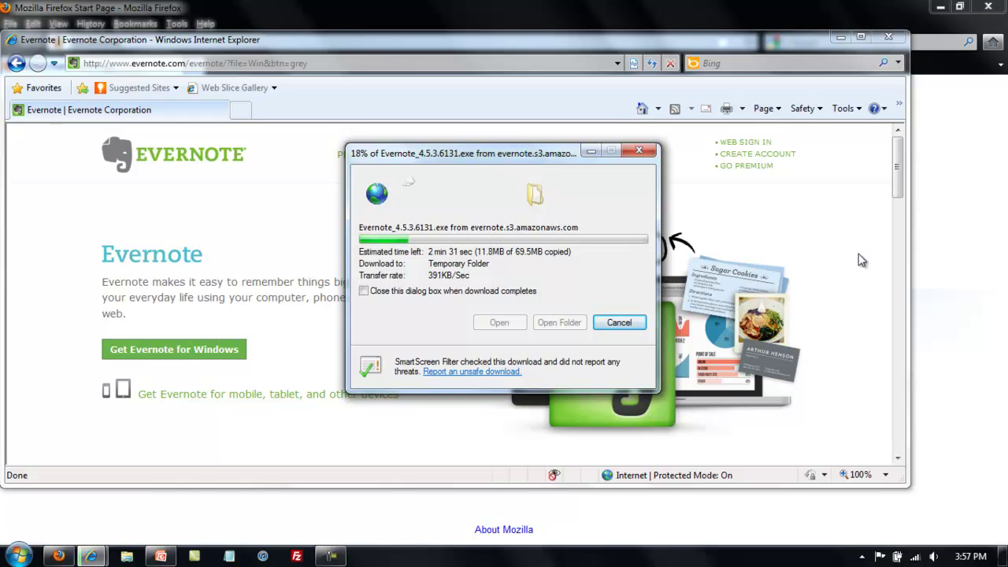
pyautogui.click(939, 235)
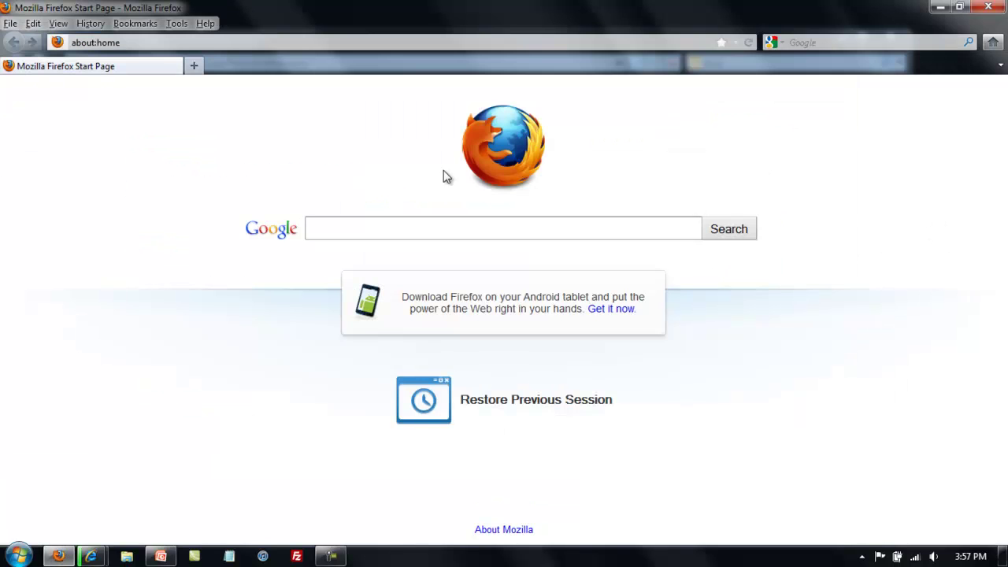
pyautogui.click(345, 43)
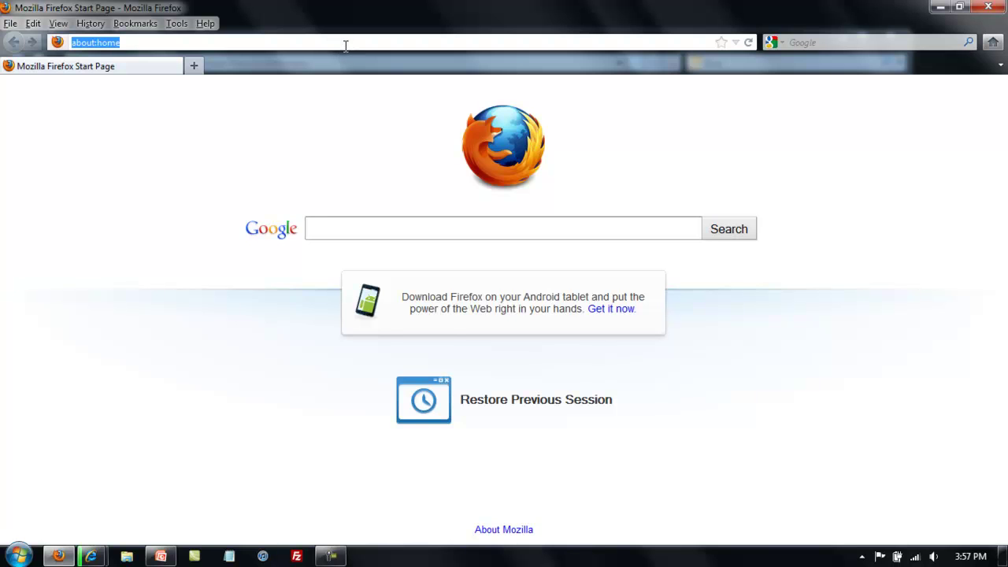
pyautogui.write('www.')
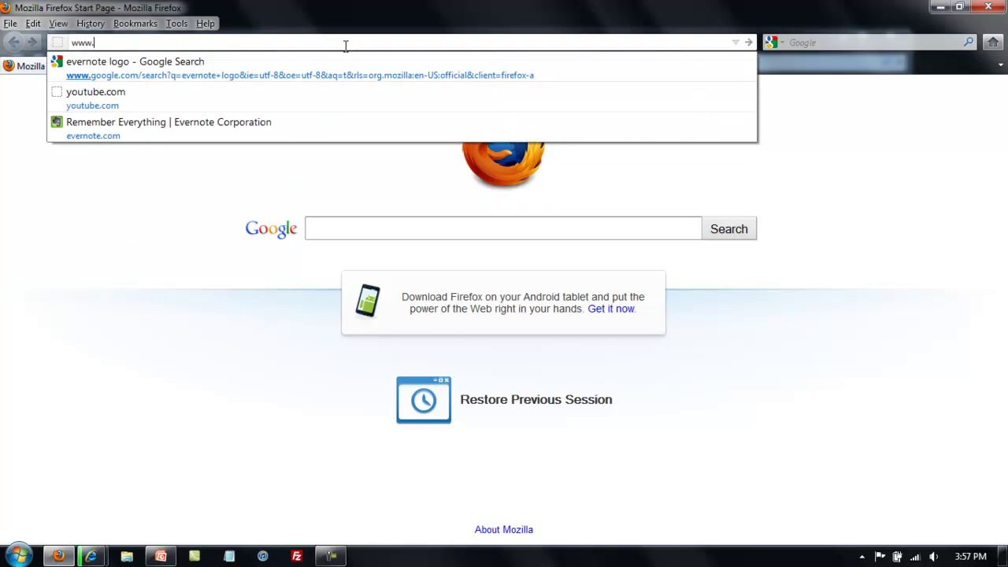
pyautogui.write('evernote.com')
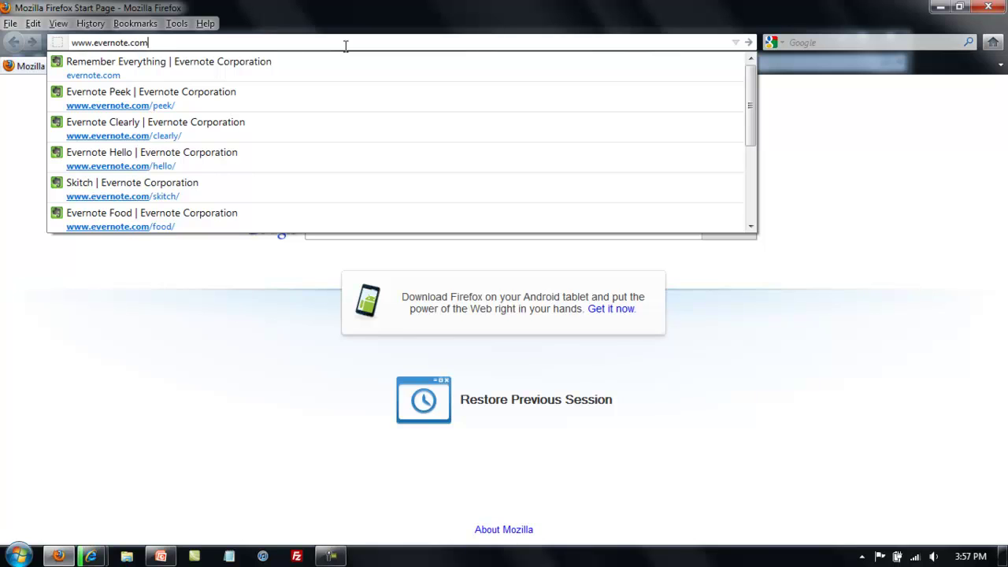
pyautogui.press('Return')
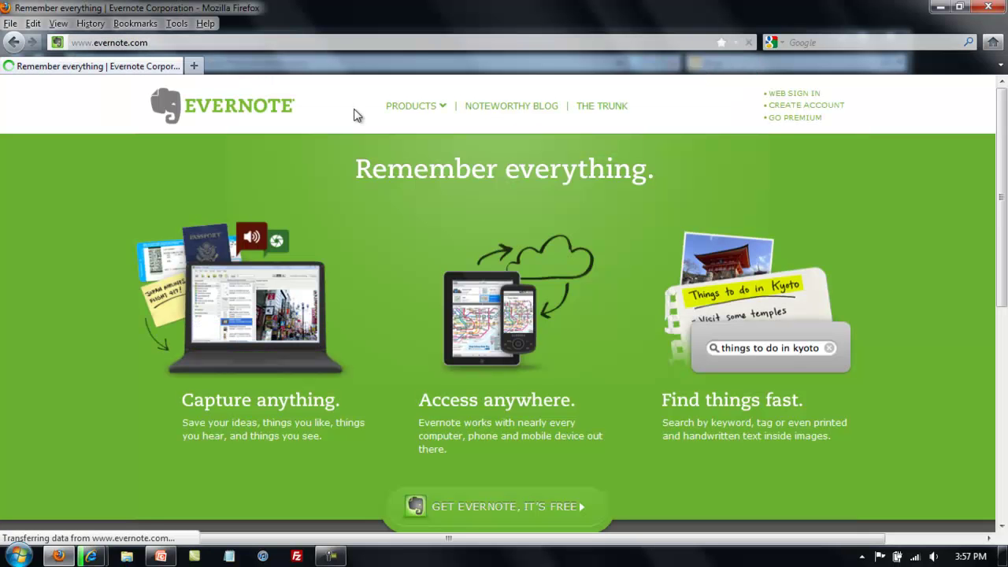
pyautogui.moveTo(391, 110)
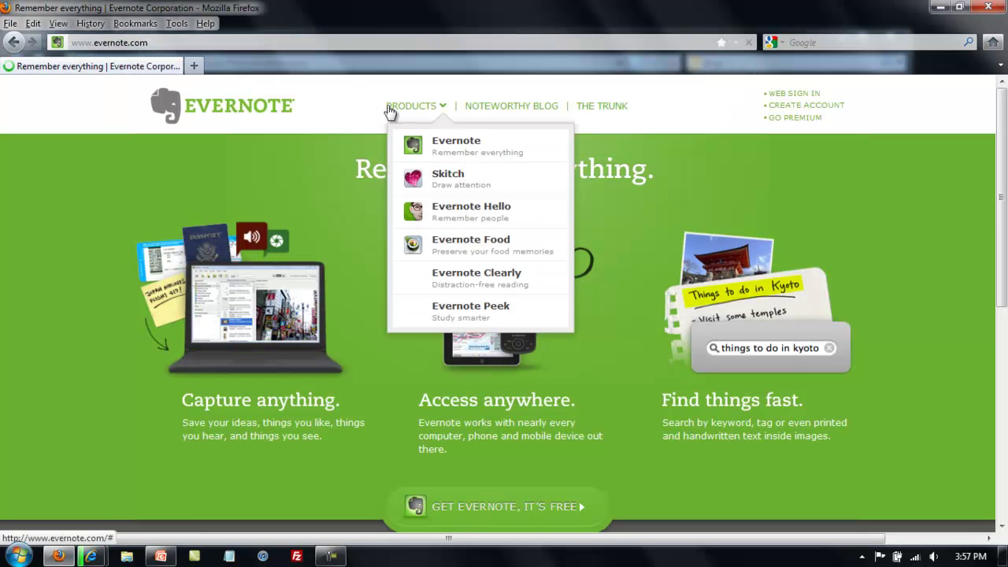
pyautogui.click(457, 148)
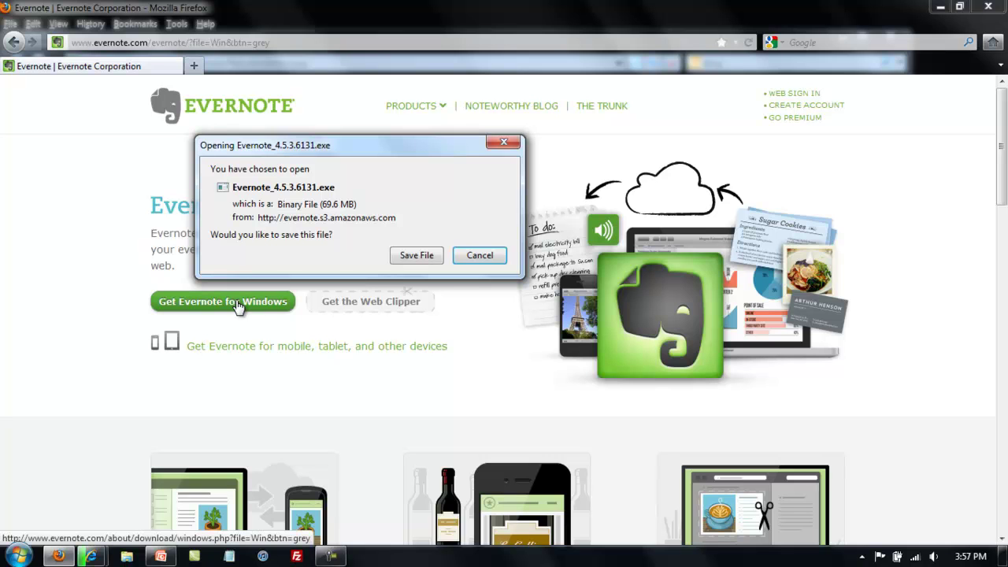
pyautogui.click(411, 257)
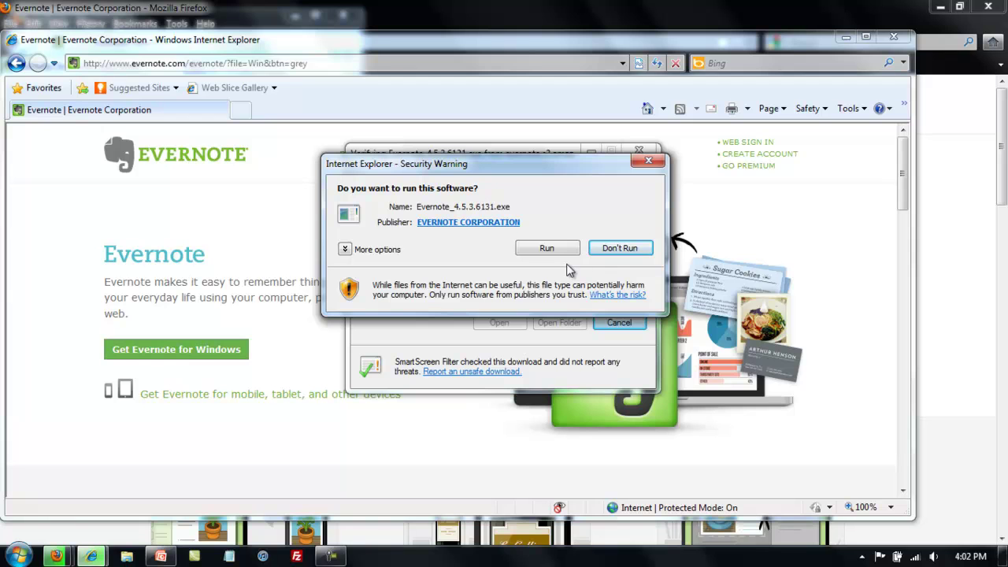
# - Run the downloaded installer, accept the license agreement, and start installing Evernote 4.5.3
pyautogui.click(549, 251)
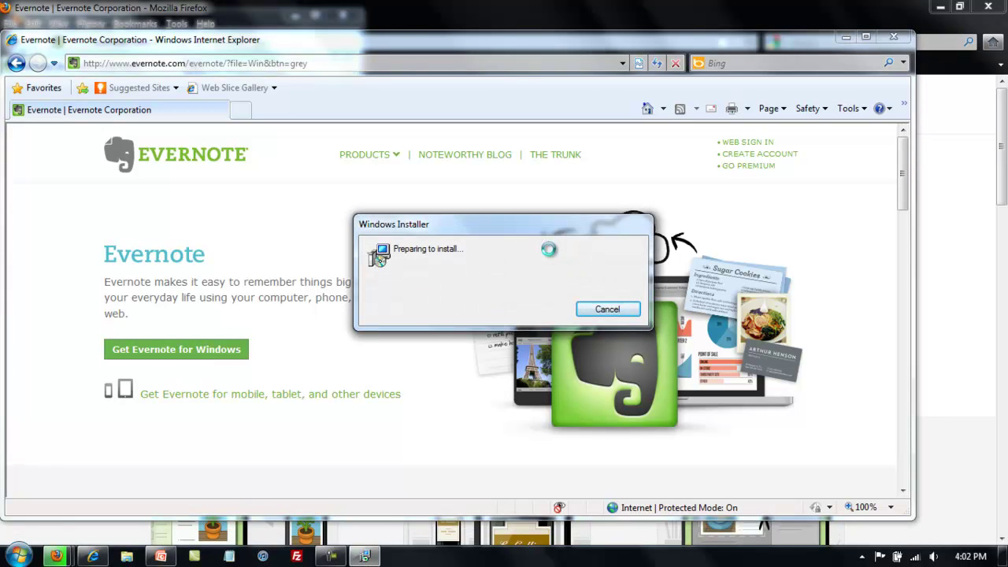
pyautogui.moveTo(660, 225); pyautogui.dragTo(658, 301)
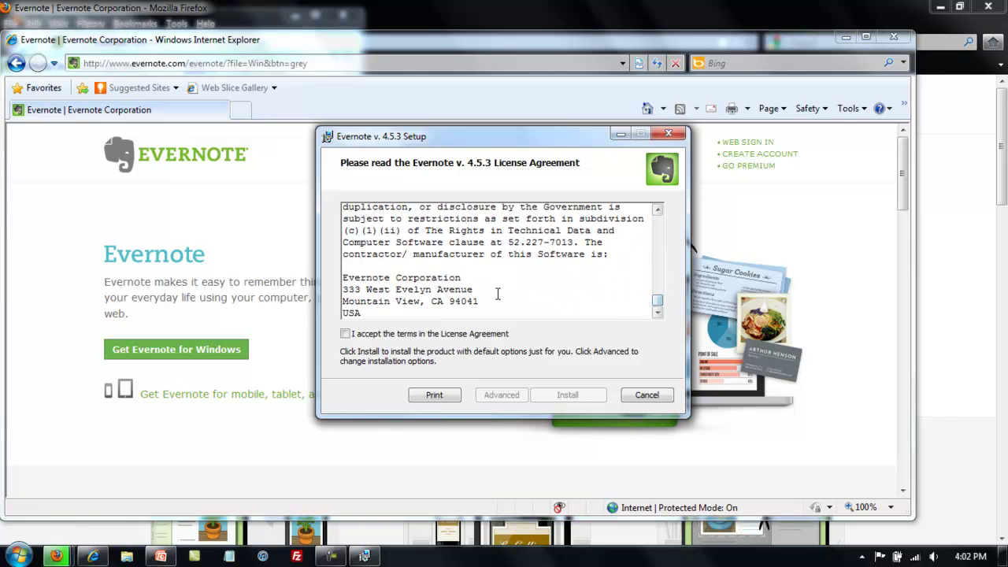
pyautogui.click(346, 334)
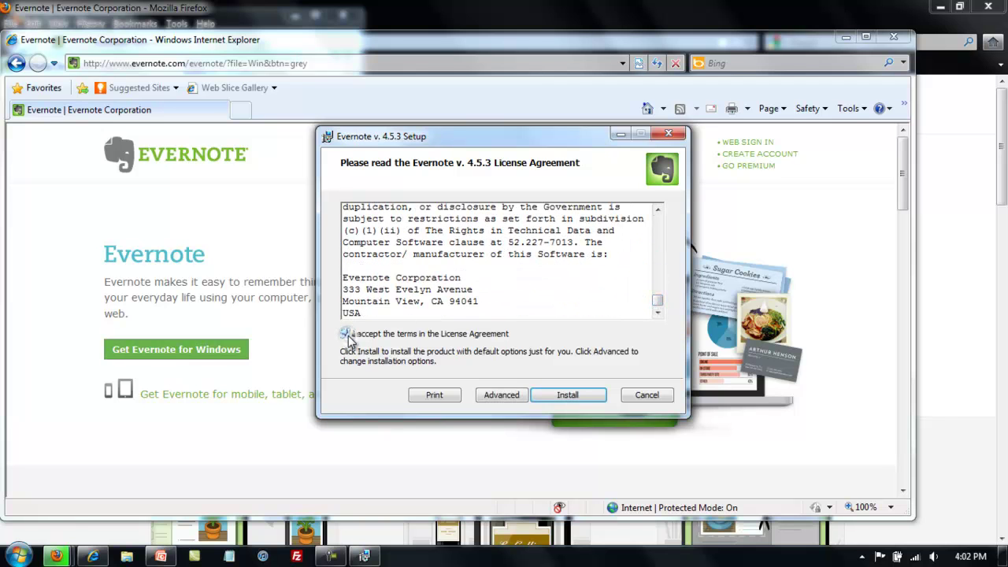
pyautogui.click(574, 397)
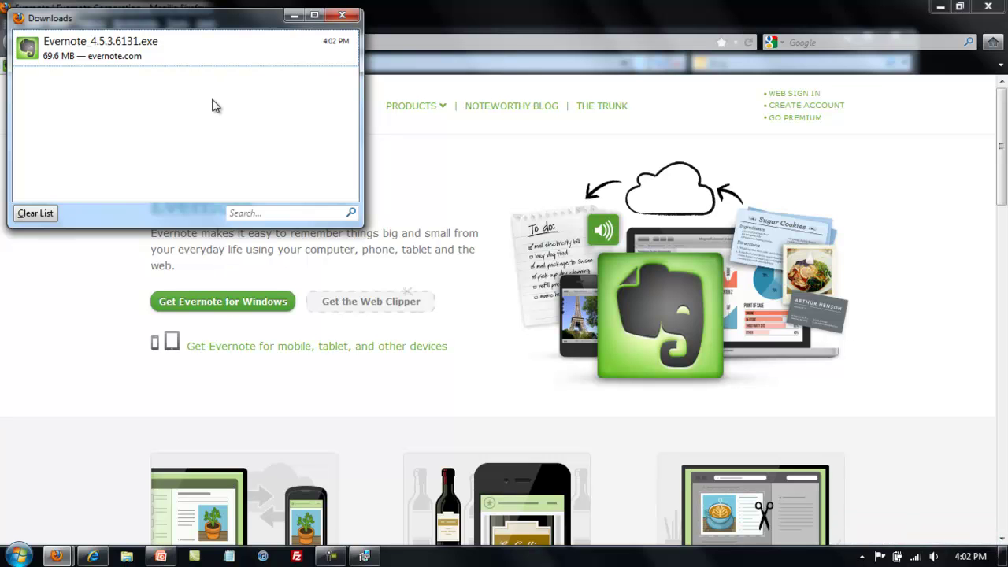
# - Relaunch Evernote_4.5.3.6131.exe from Firefox Downloads, dismiss the already-running notice, and close Downloads
pyautogui.doubleClick(230, 52)
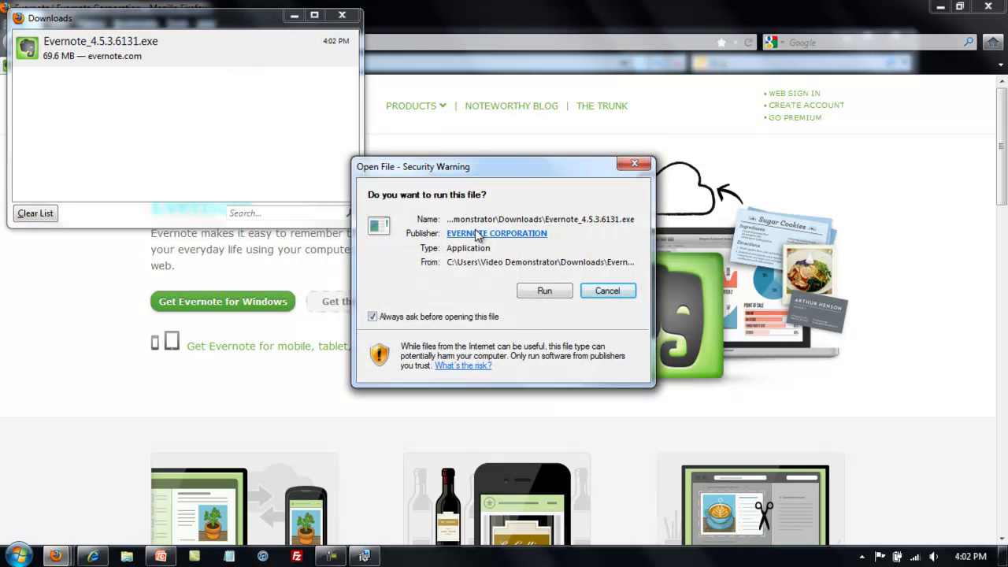
pyautogui.click(544, 291)
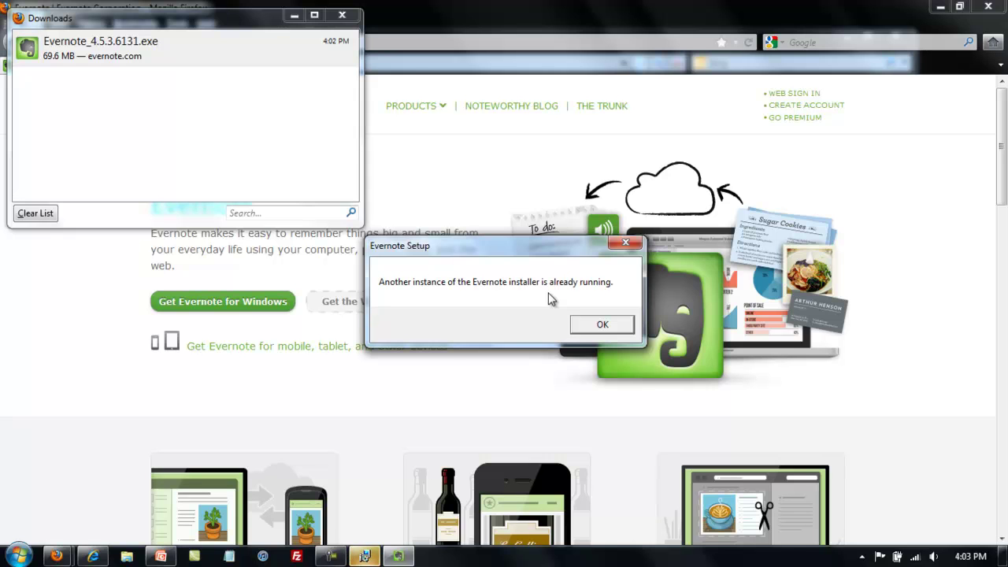
pyautogui.click(593, 329)
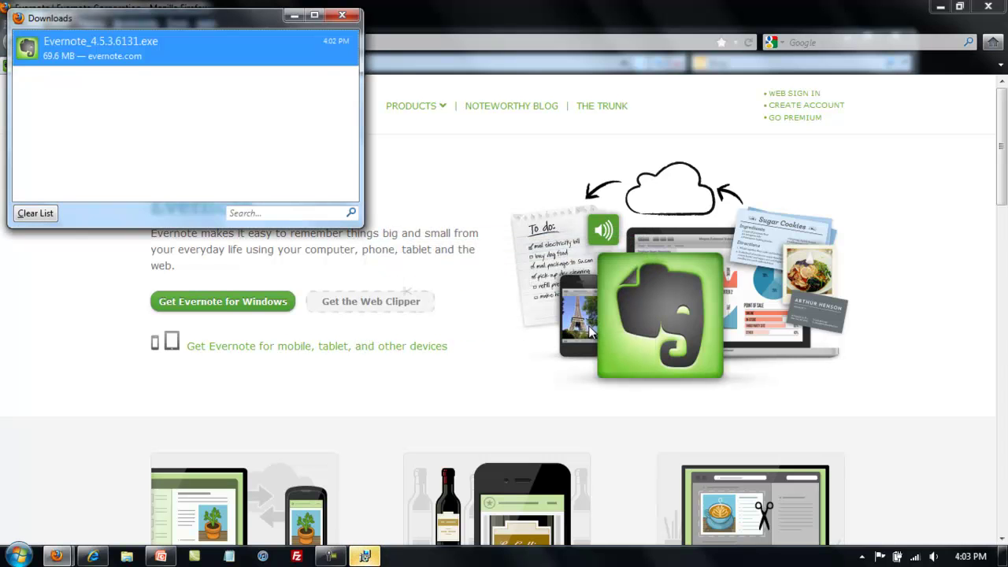
pyautogui.click(343, 15)
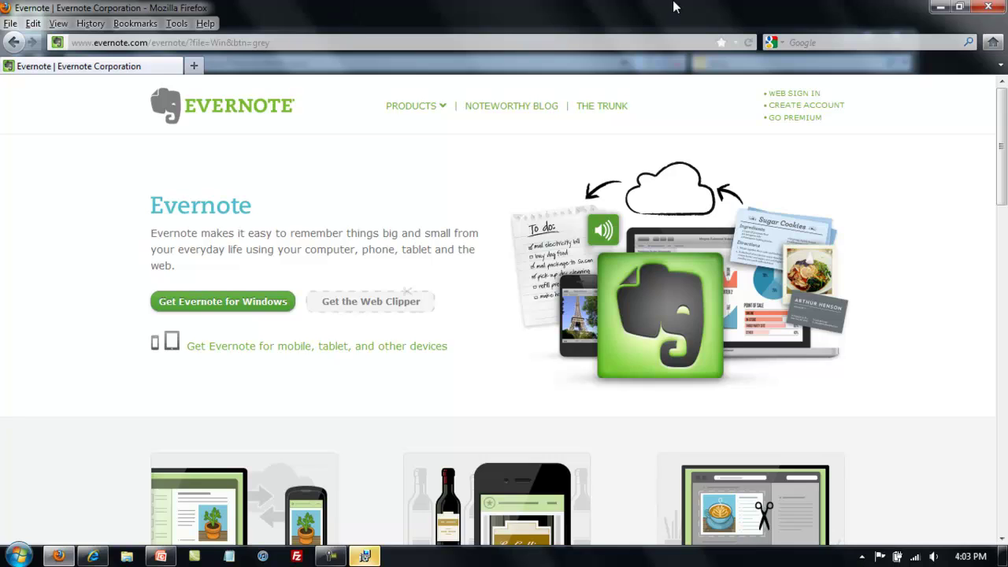
# - Minimize Firefox, finish the Evernote setup wizard, and pause the welcome intro video
pyautogui.click(988, 7)
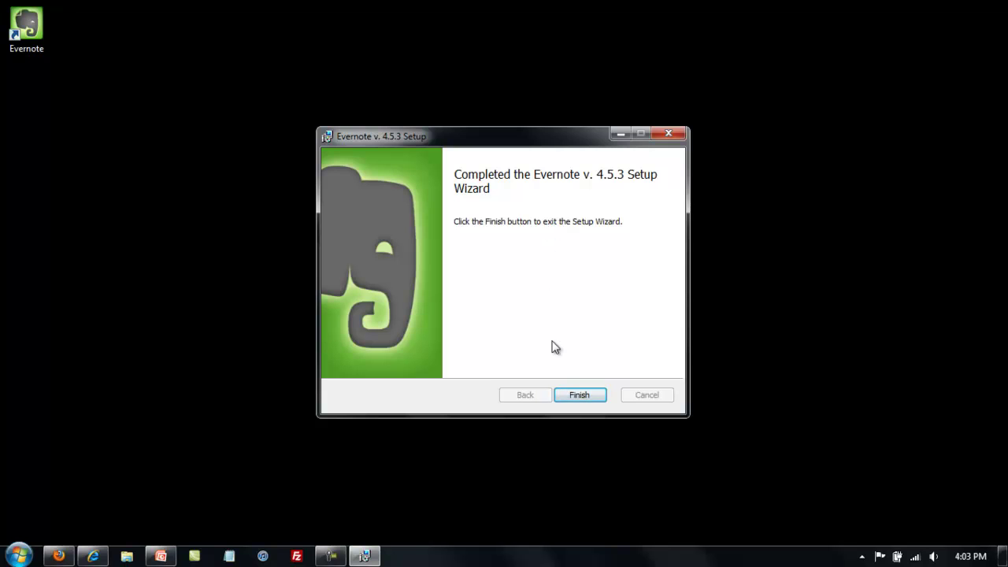
pyautogui.click(588, 399)
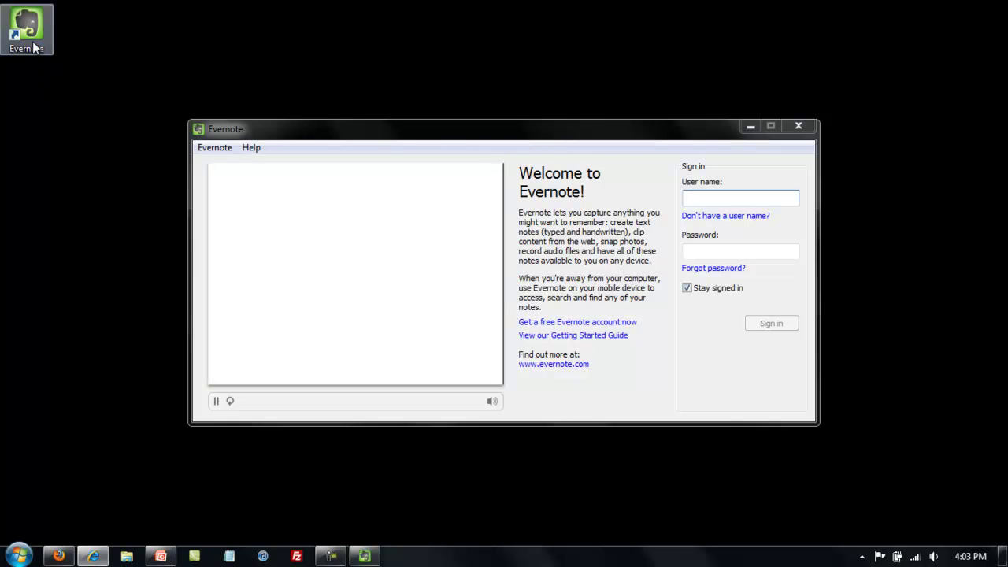
pyautogui.click(216, 401)
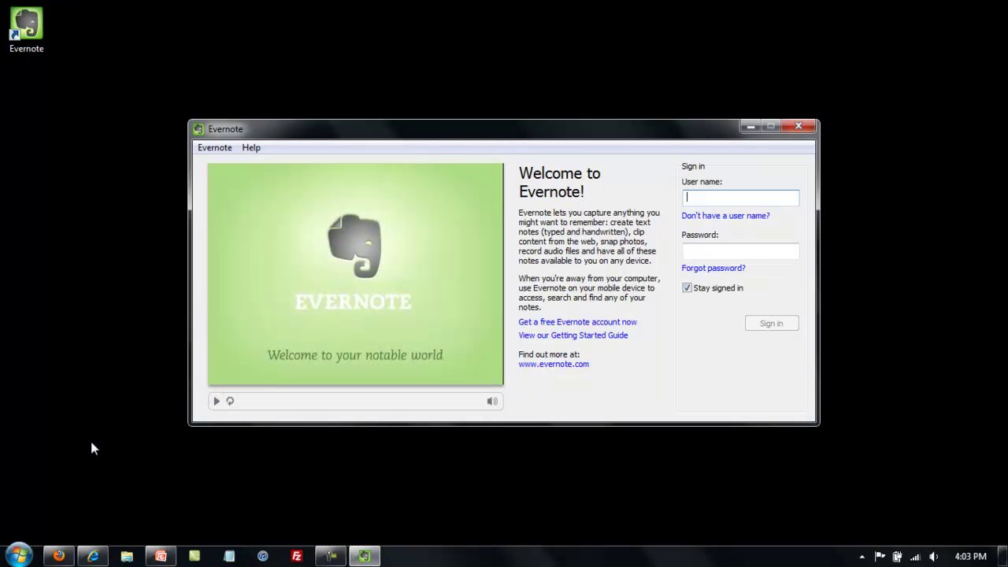
pyautogui.click(17, 558)
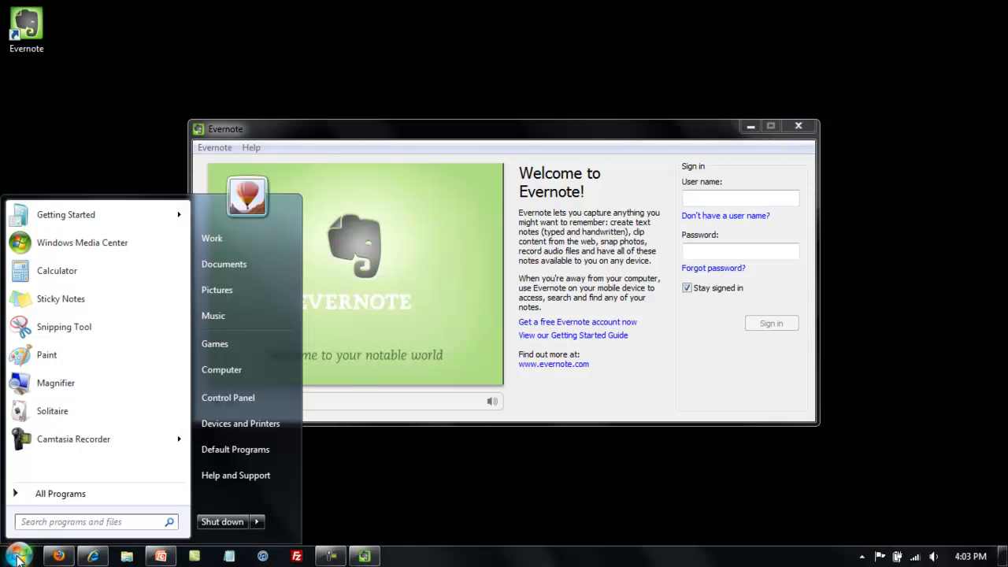
pyautogui.write('e')
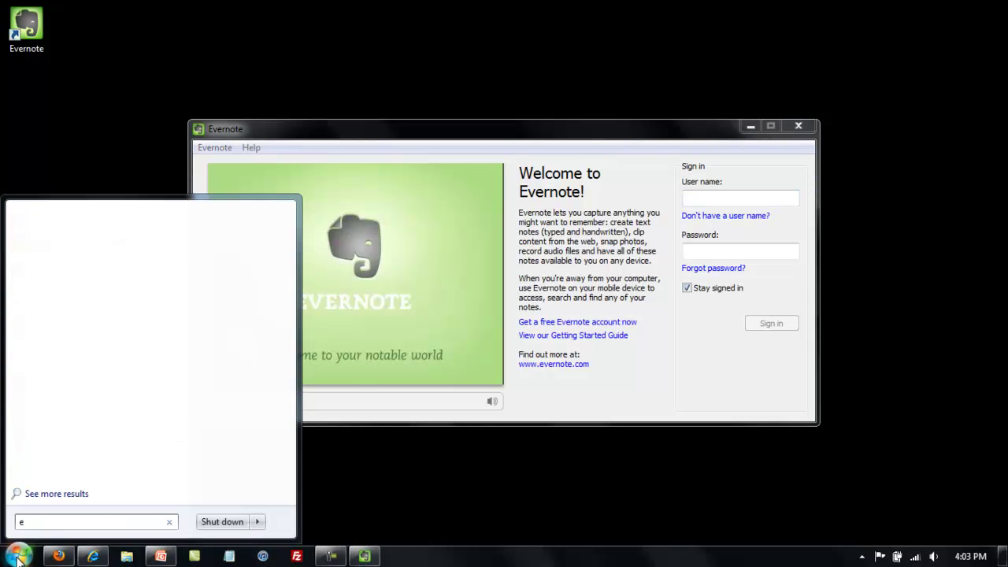
pyautogui.write('vernote')
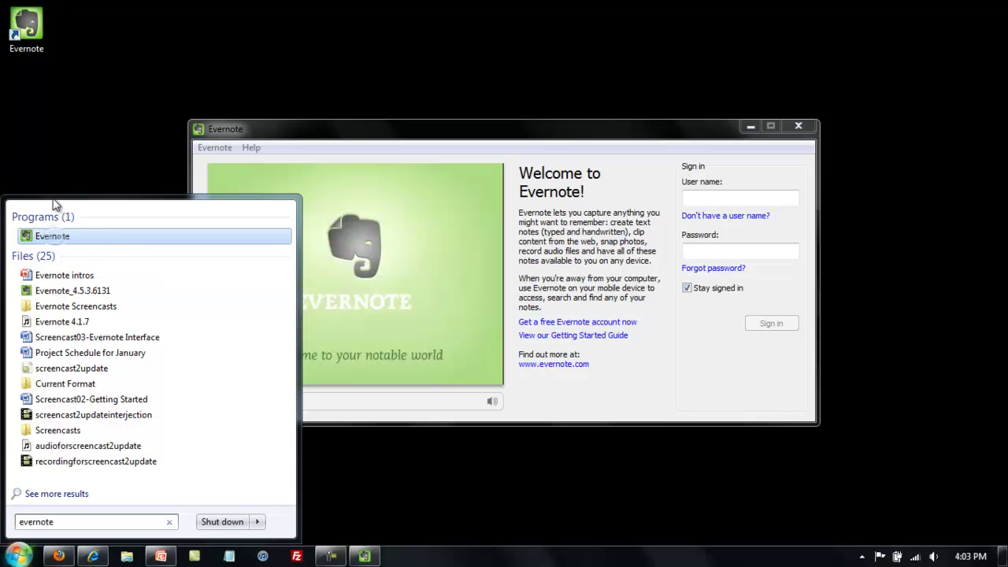
pyautogui.moveTo(53, 204); pyautogui.dragTo(50, 164)
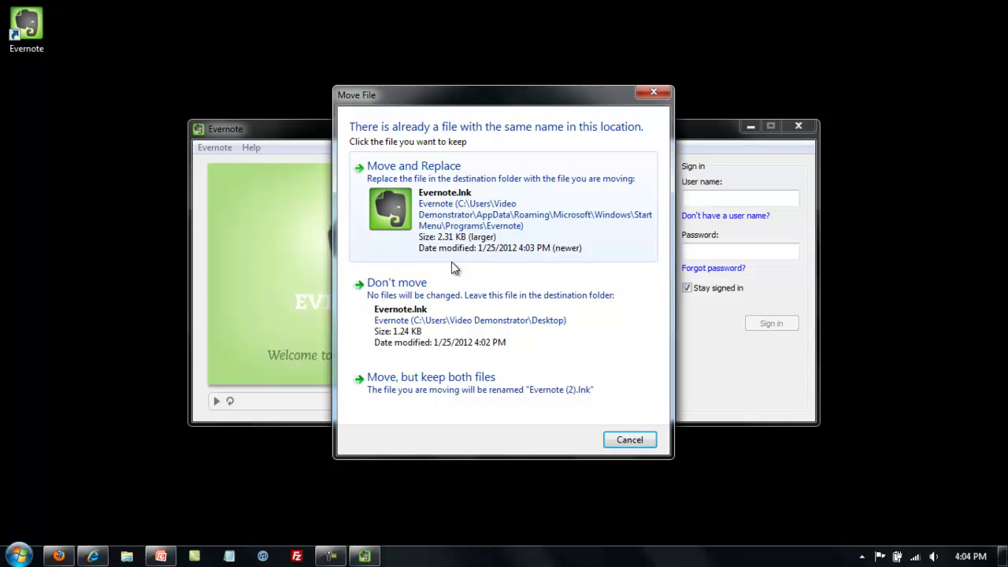
pyautogui.click(441, 319)
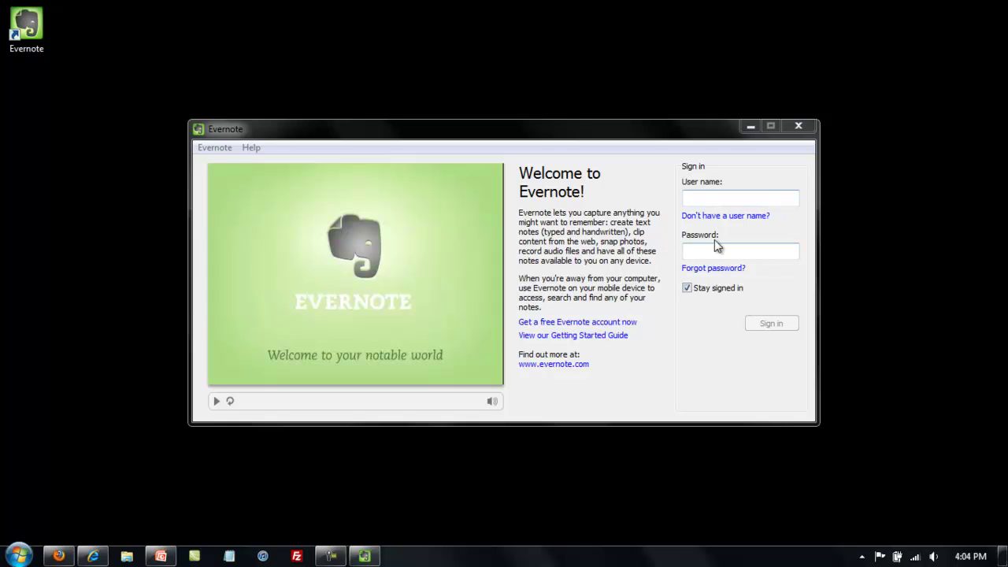
# - Open the free Evernote account registration form and start entering the full name
pyautogui.click(597, 323)
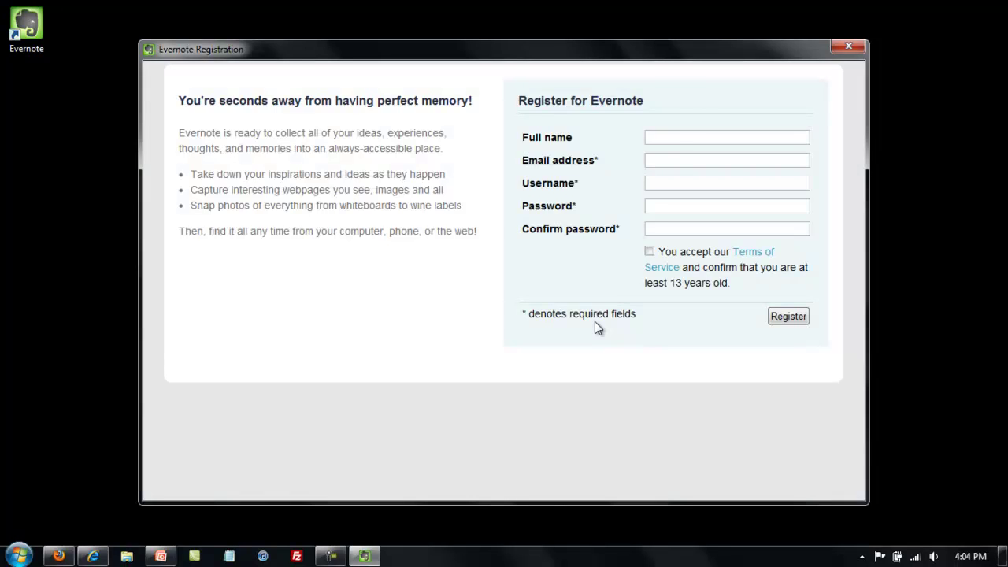
pyautogui.click(684, 139)
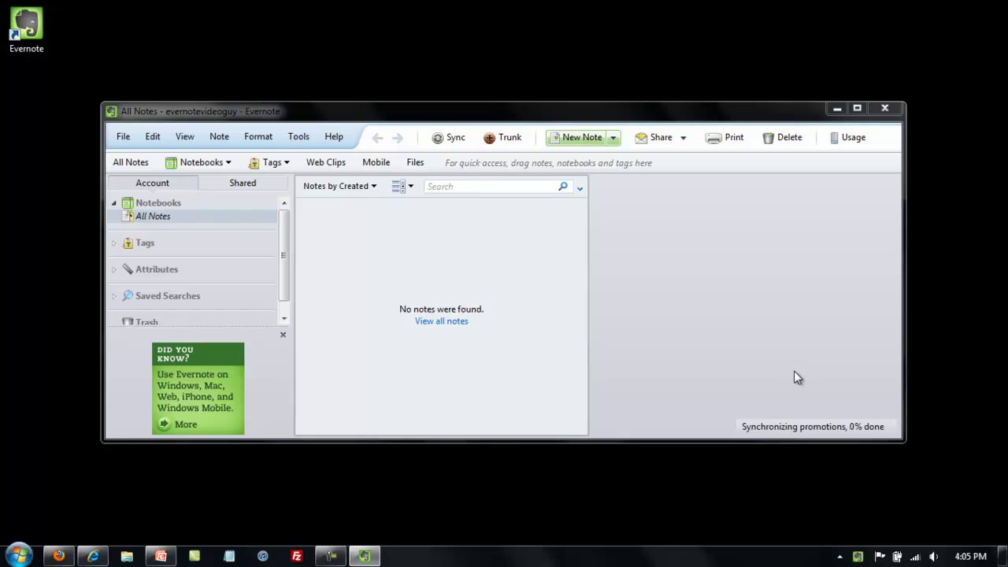
# - Maximize the Evernote window so the synced Welcome to Evernote note shows
pyautogui.click(859, 107)
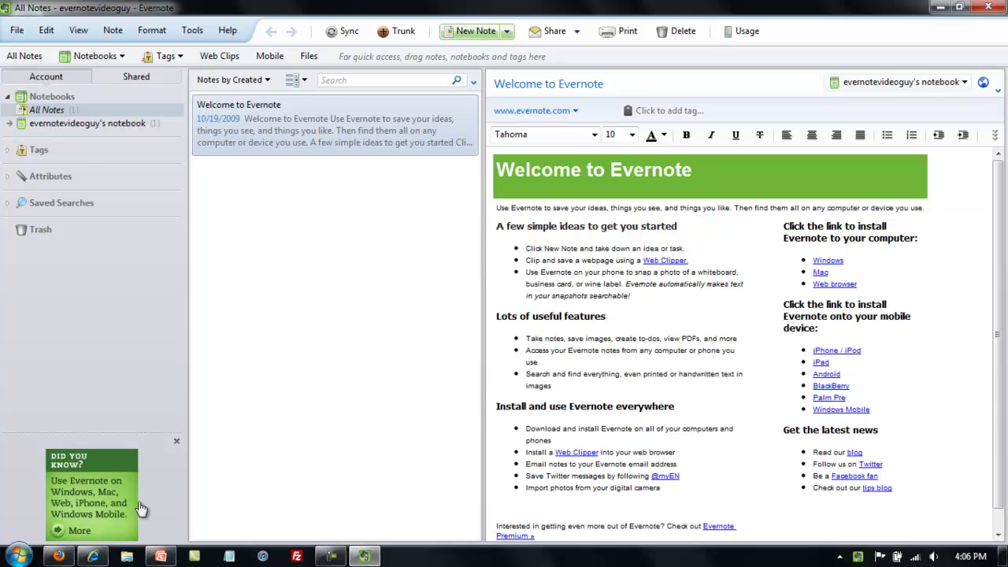
# - Switch between Firefox and Internet Explorer, then show Evernote's mobile and computer download options in Firefox
pyautogui.click(57, 556)
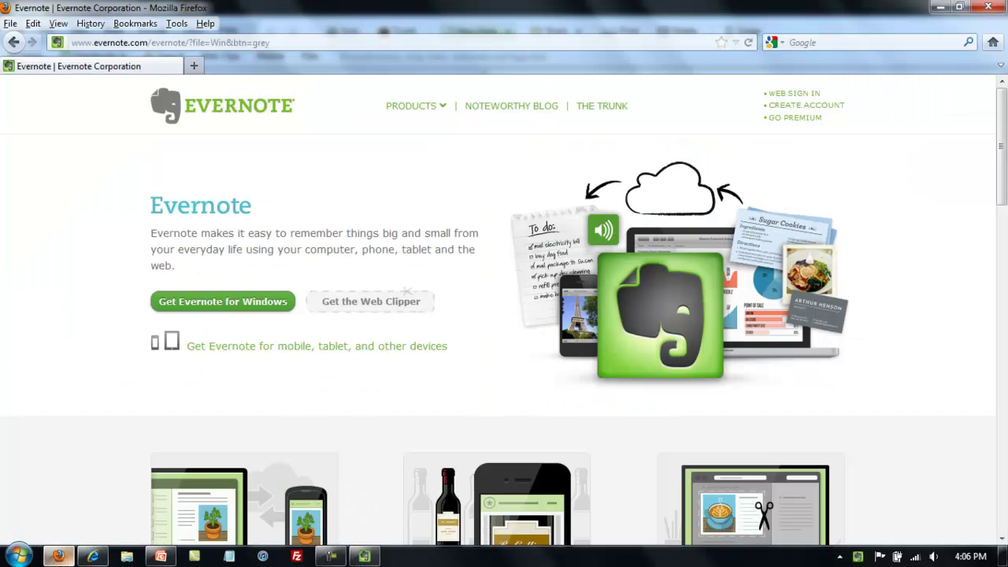
pyautogui.click(93, 556)
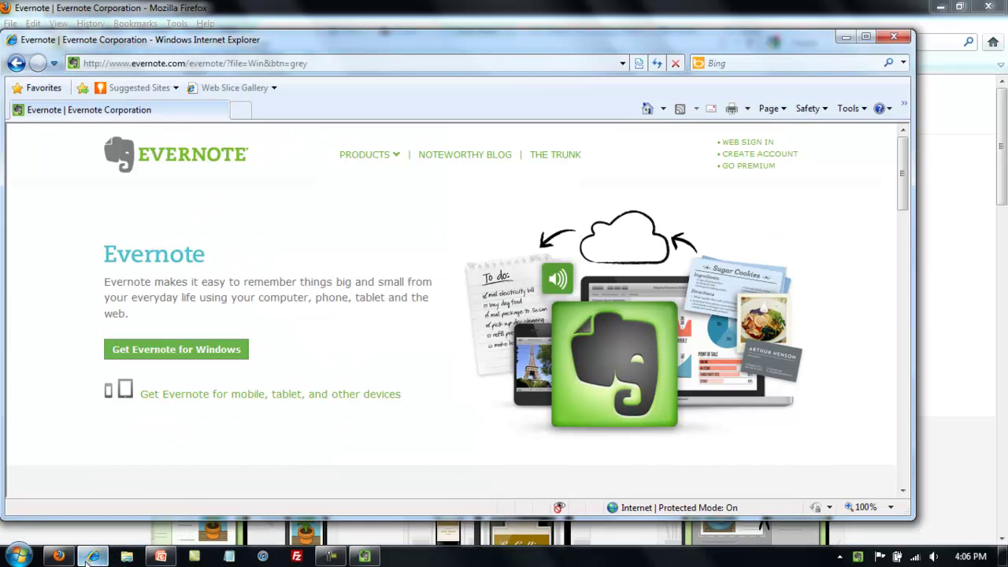
pyautogui.click(54, 556)
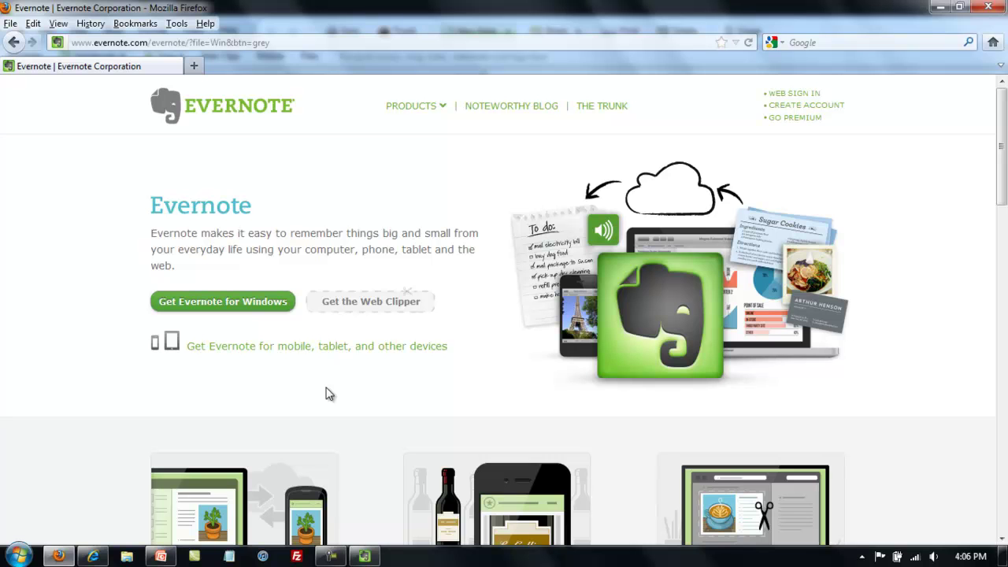
pyautogui.moveTo(355, 354)
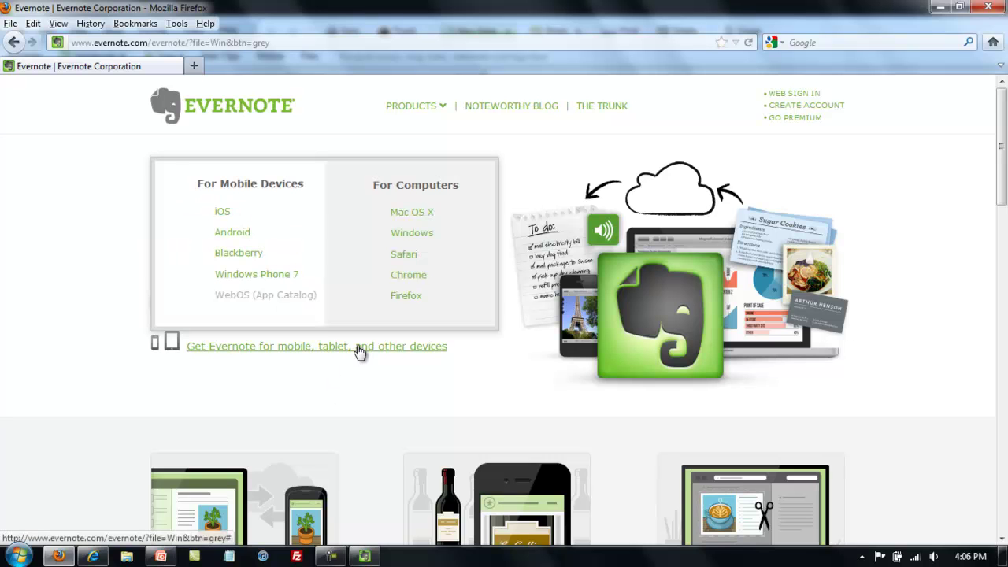